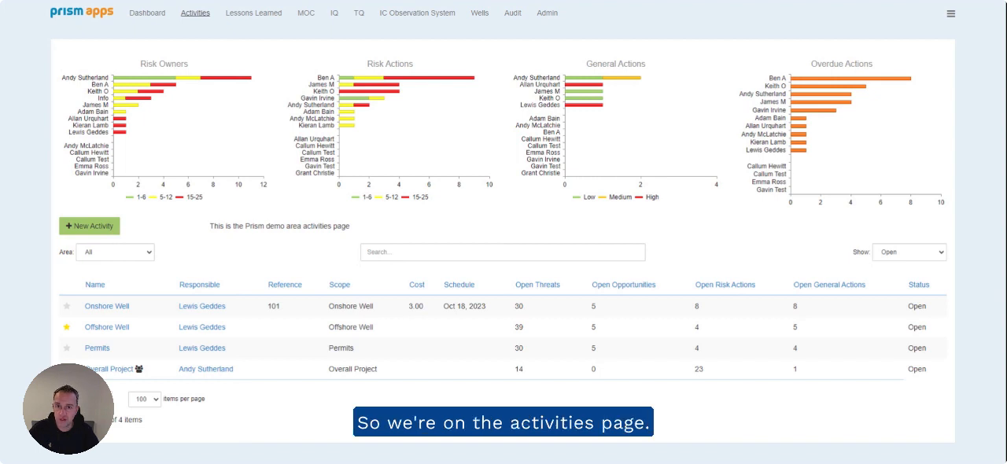
Step: Open the Onshore Well activity and display its risk register
left_click(107, 306)
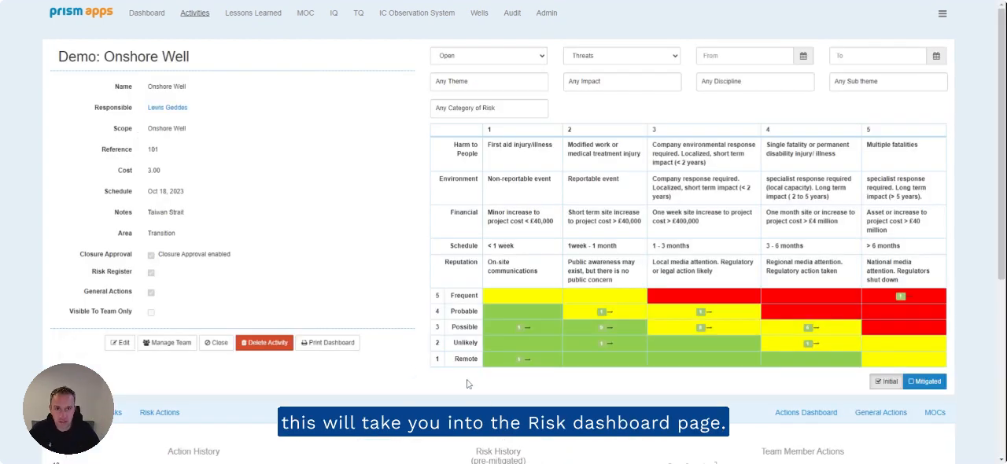
scroll(460, 370, "down", 2)
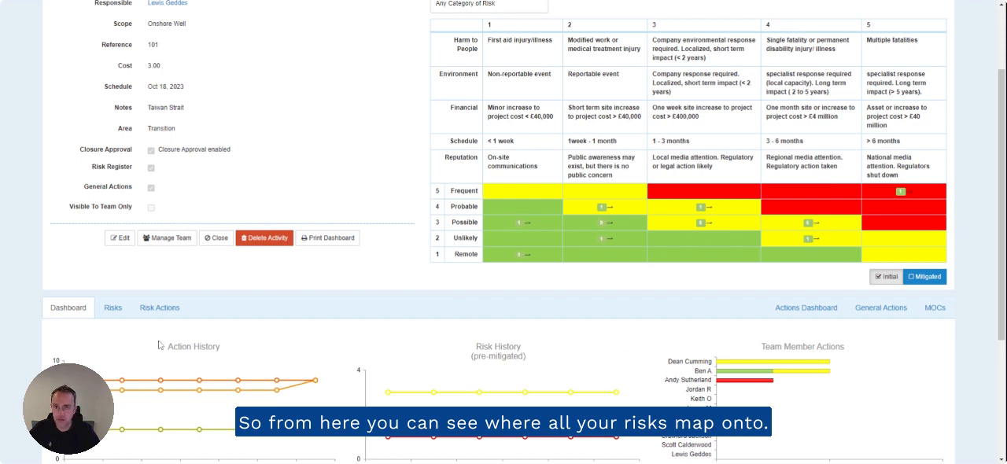
left_click(113, 312)
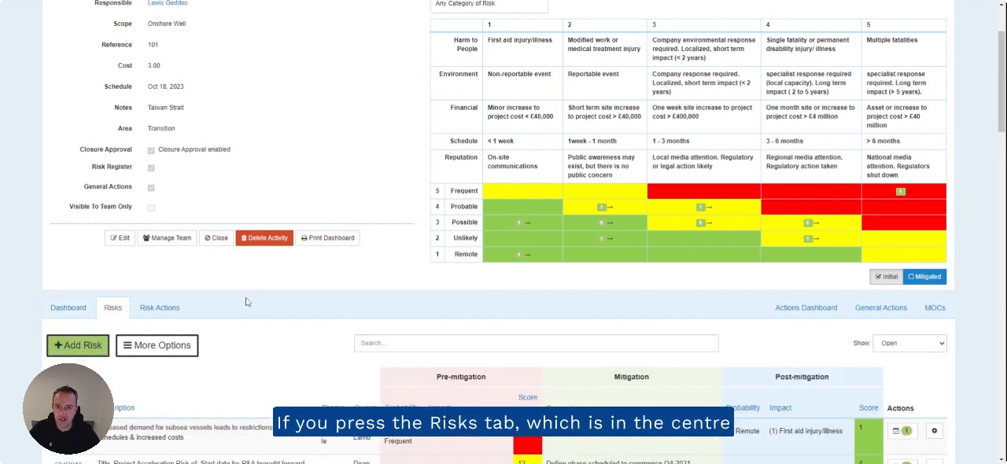
scroll(303, 299, "down", 6)
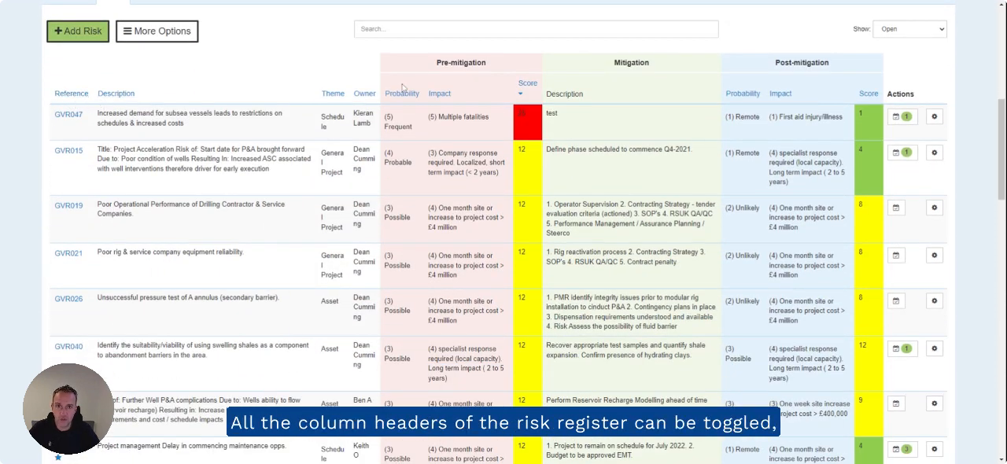
Step: Sort the risk register by post-mitigation score and re-sort it by pre-mitigation score, highest first
left_click(869, 94)
left_click(870, 91)
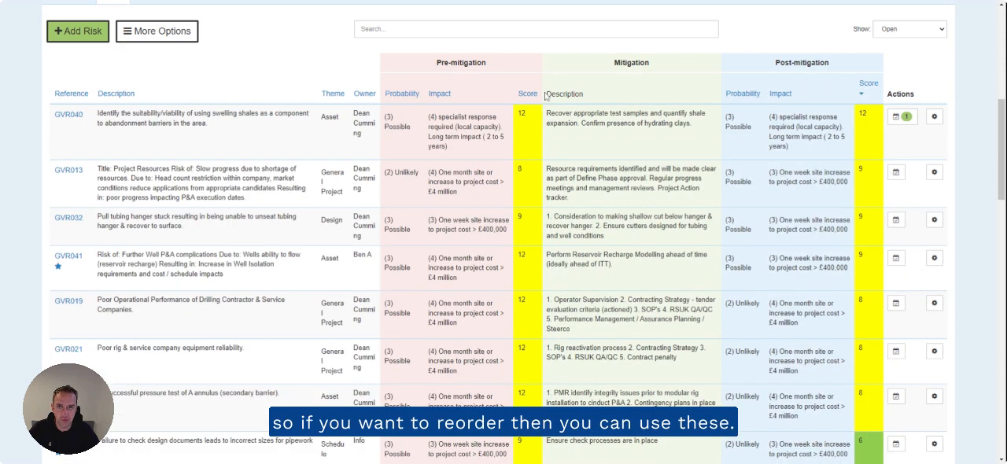
left_click(533, 96)
left_click(534, 99)
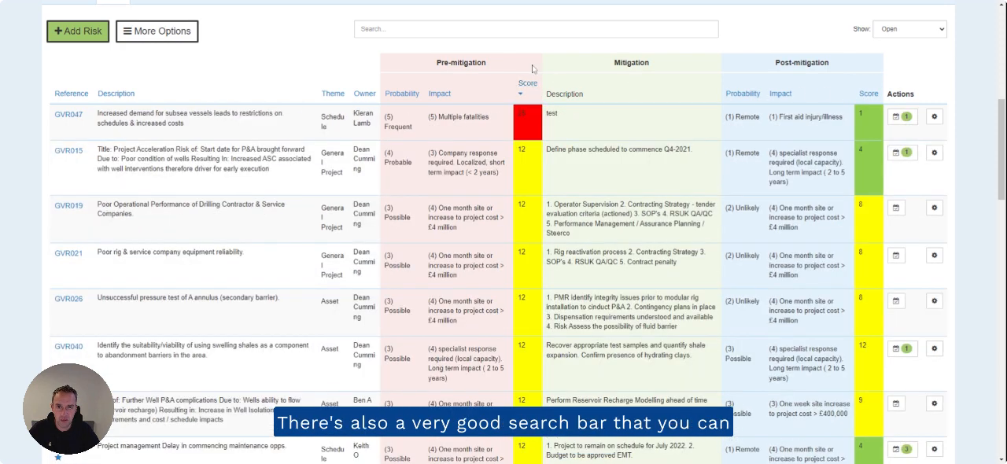
Step: Check the risk register's keyword search and its additional export, sorting, template and import options, and collapse the options again
left_click(526, 36)
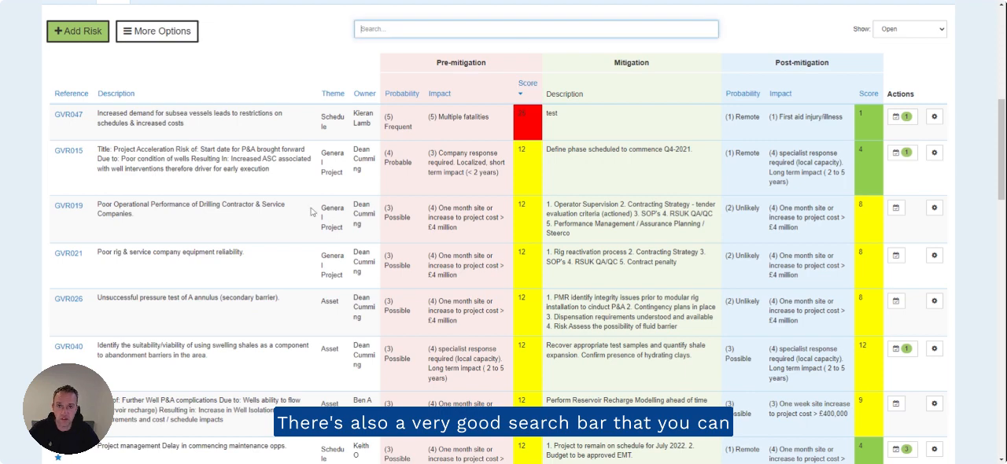
scroll(251, 317, "up", 2)
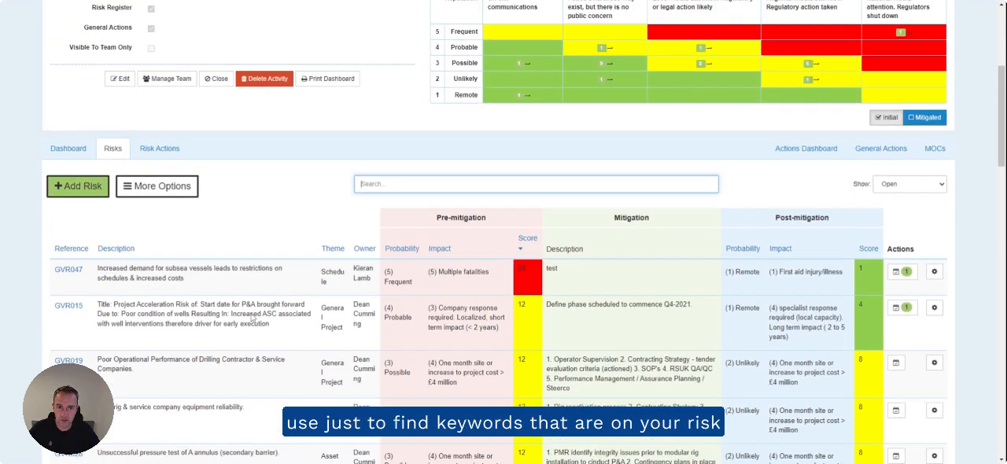
left_click(160, 191)
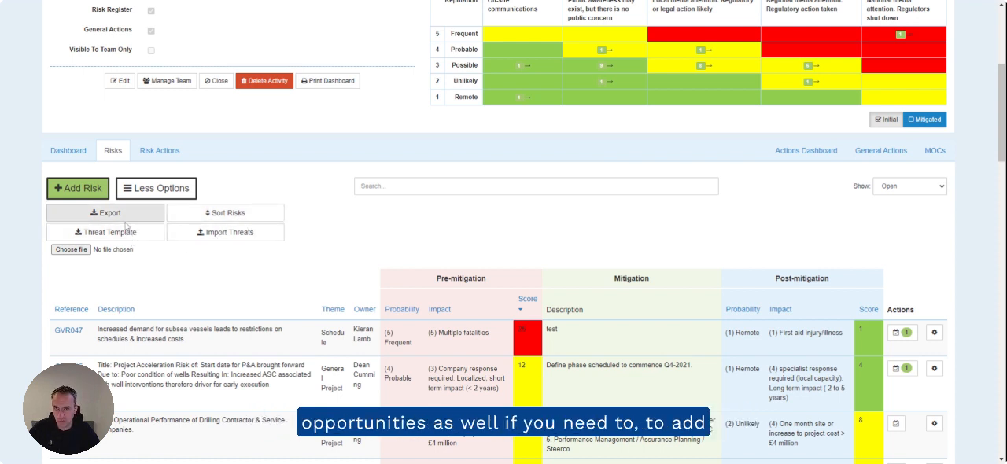
left_click(139, 194)
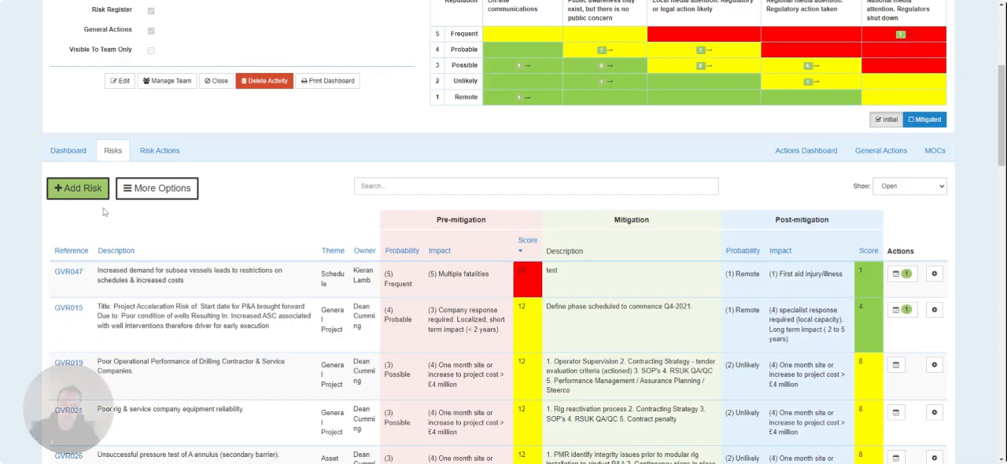
Step: Start a new risk, try the Opportunity type, return it to Threat, and set the theme to Project Services
left_click(85, 186)
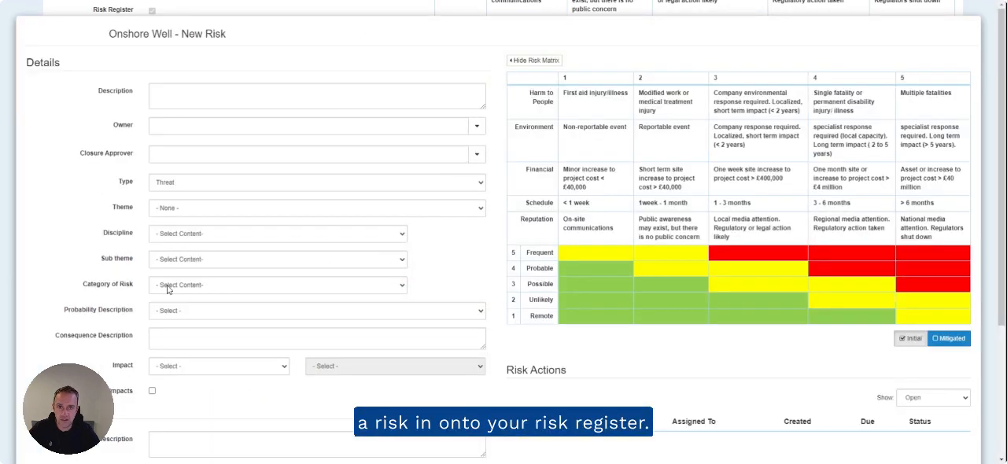
left_click(177, 189)
left_click(184, 206)
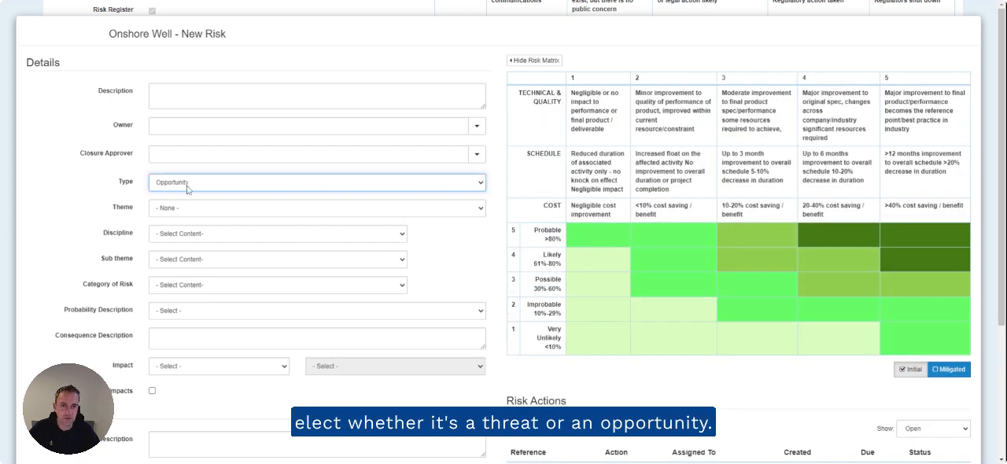
left_click(187, 190)
left_click(187, 199)
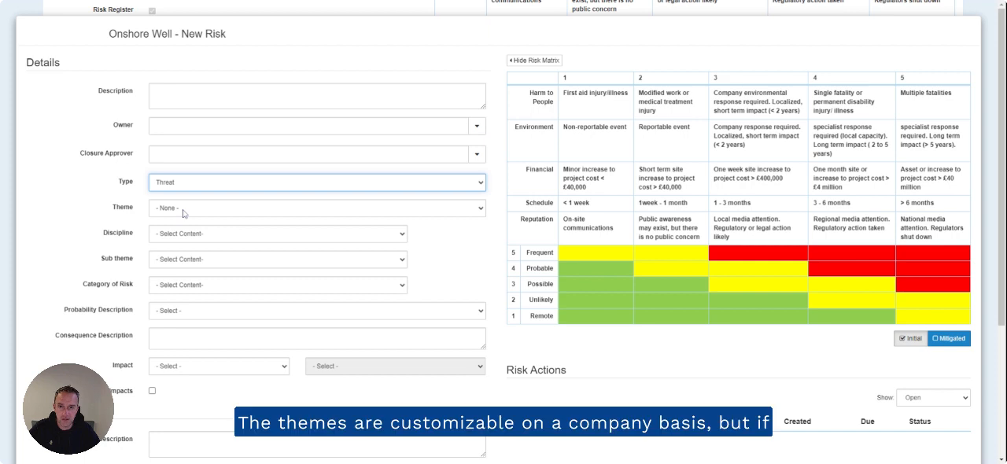
left_click(184, 214)
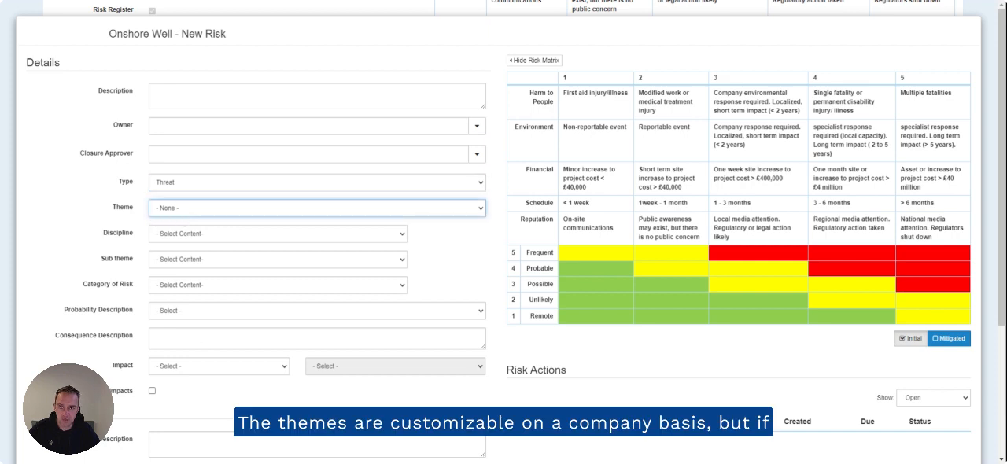
left_click(187, 268)
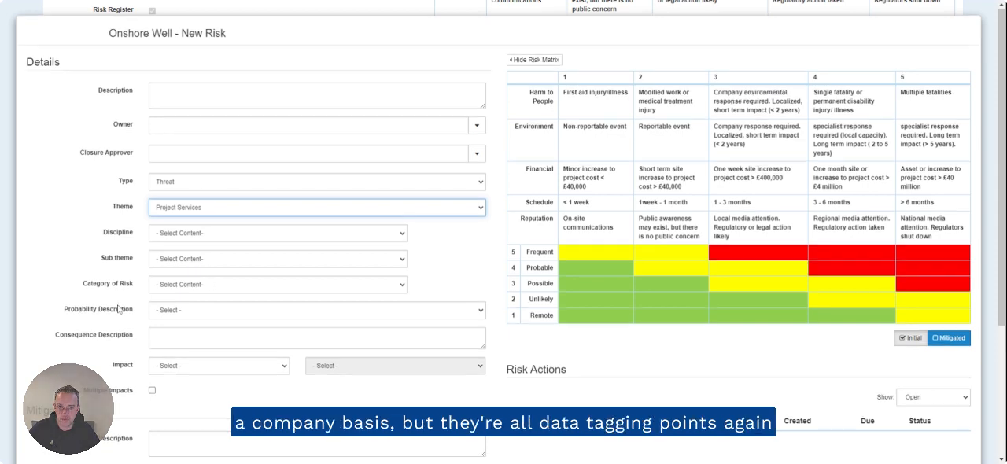
Step: Set the new risk's initial probability to (1) Remote and its impact to Schedule, (4) 3 - 6 months
scroll(119, 307, "down", 1)
left_click(165, 213)
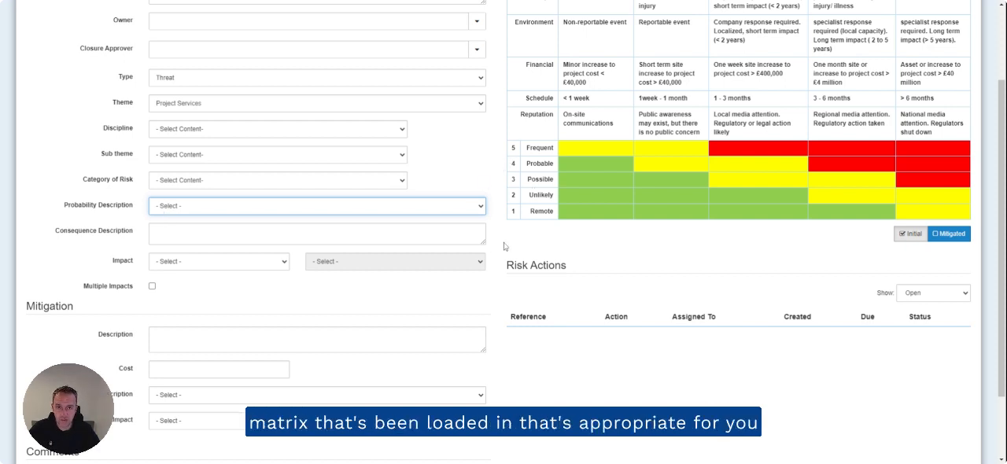
left_click(237, 234)
left_click(229, 263)
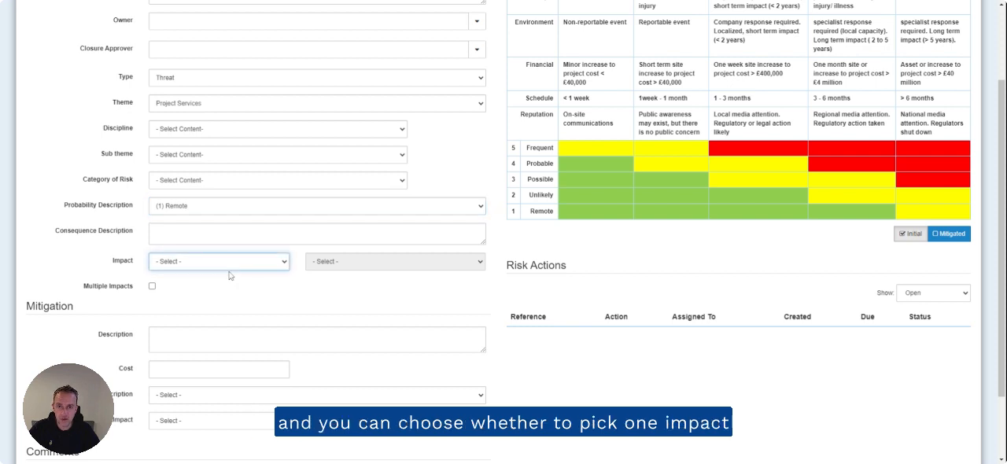
left_click(229, 275)
left_click(366, 266)
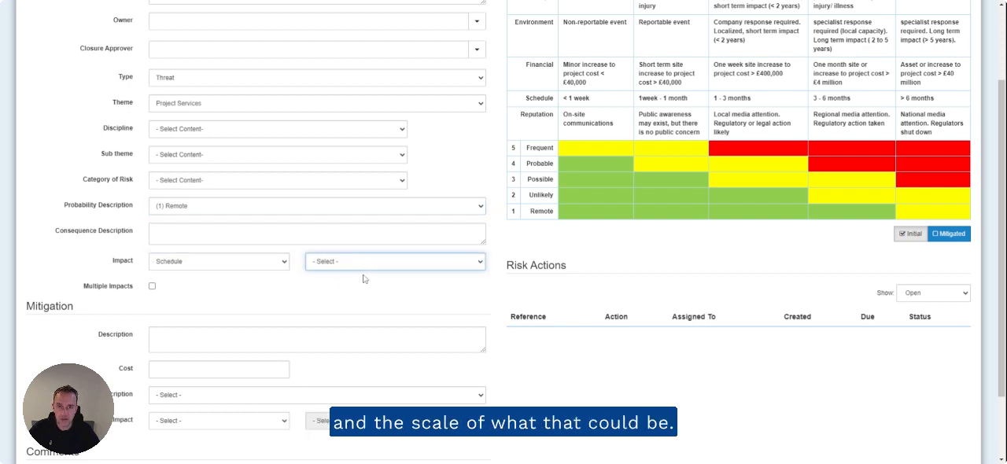
left_click(358, 308)
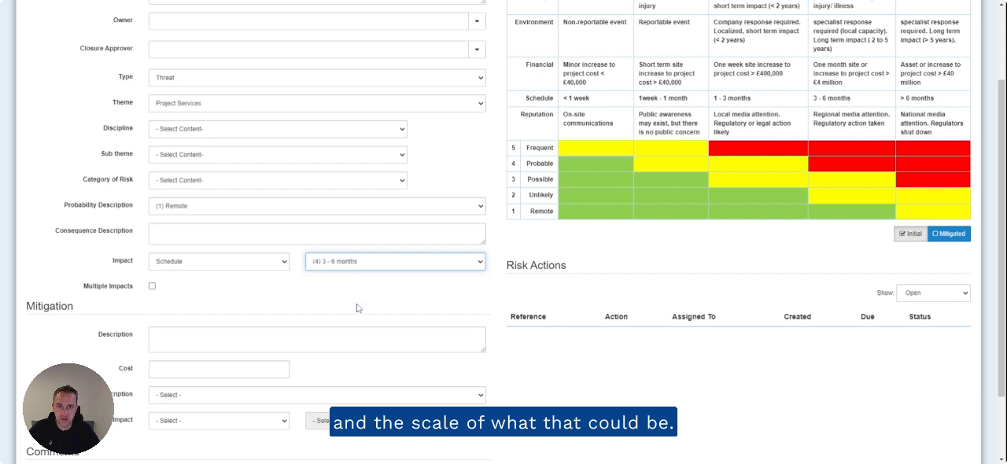
Step: Try the multiple impacts grading for the new risk, turn it off again, and cancel the risk
left_click(152, 286)
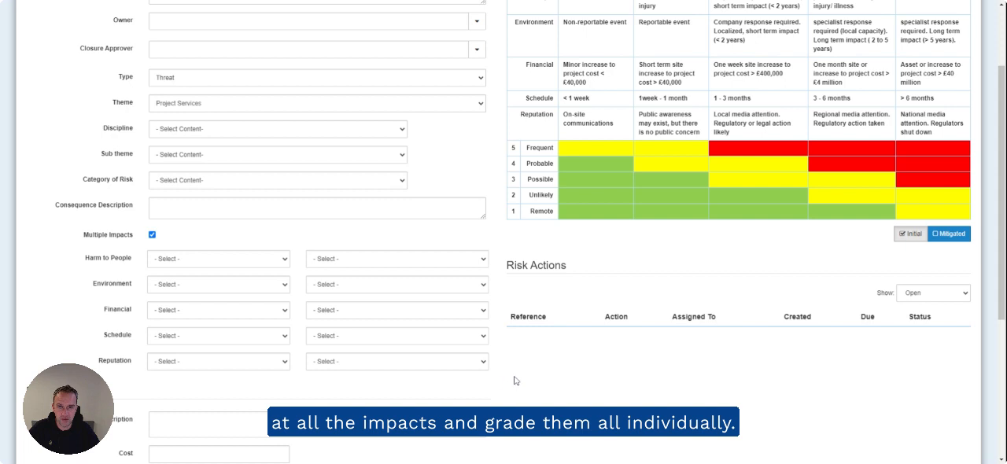
scroll(517, 382, "down", 3)
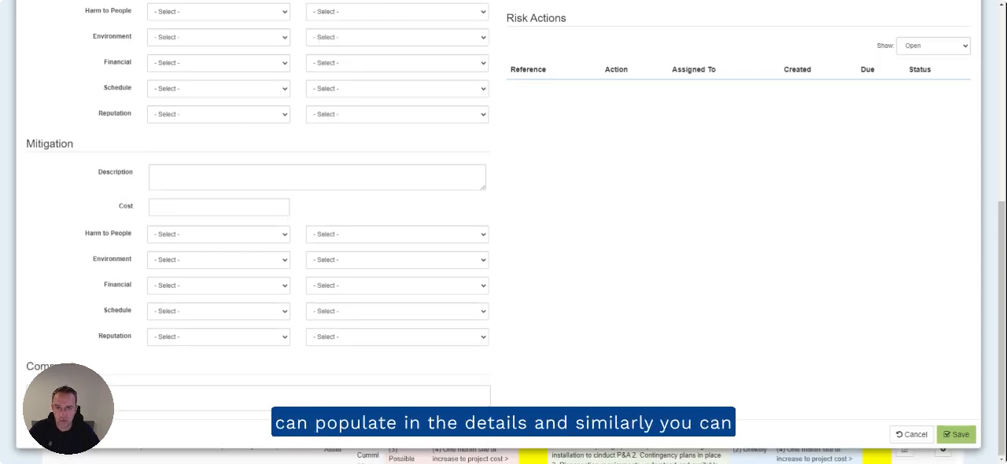
scroll(260, 236, "up", 2)
left_click(152, 92)
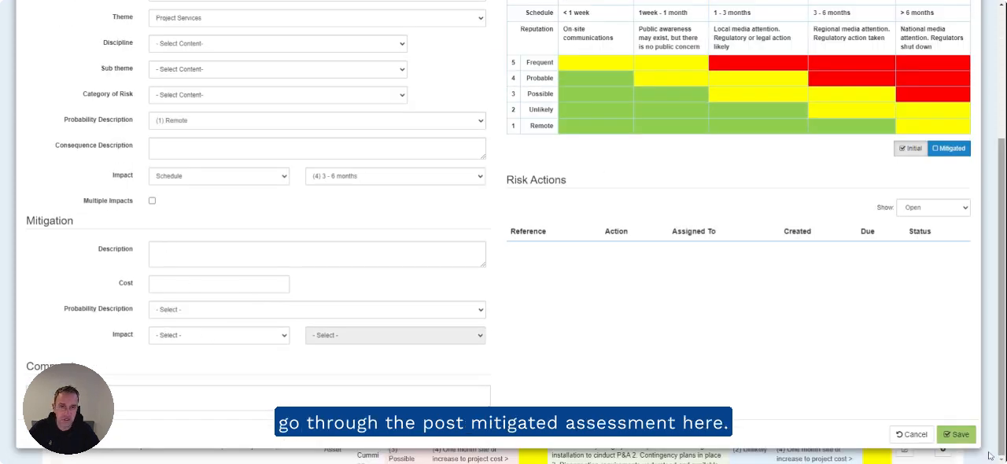
left_click(911, 438)
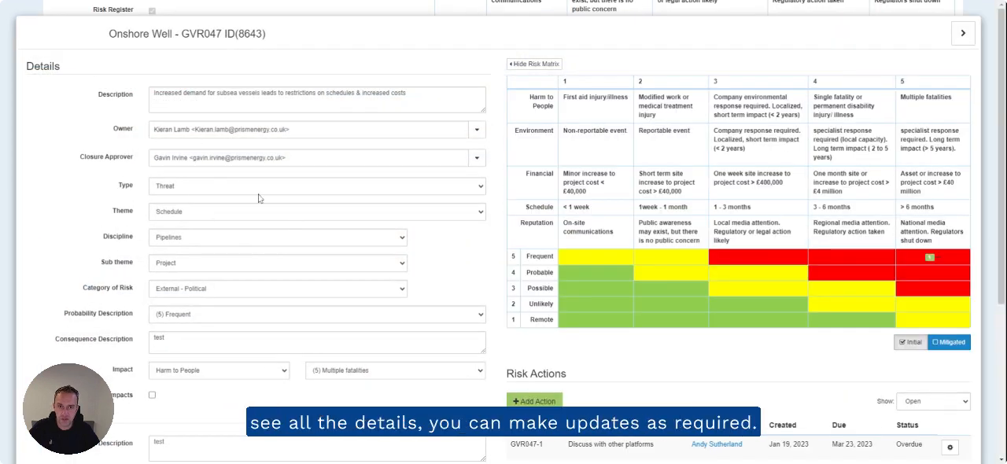
Step: Open a blank risk action for risk GVR047 and discard it
scroll(260, 198, "down", 3)
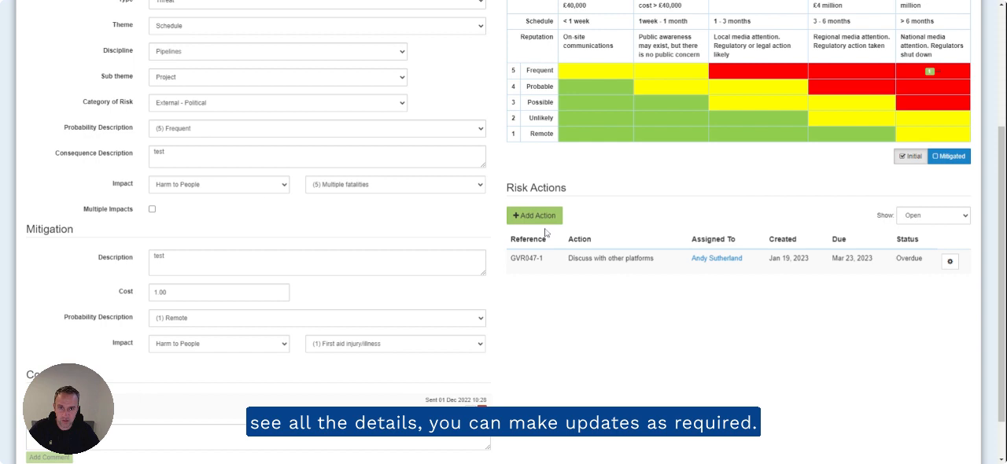
left_click(543, 217)
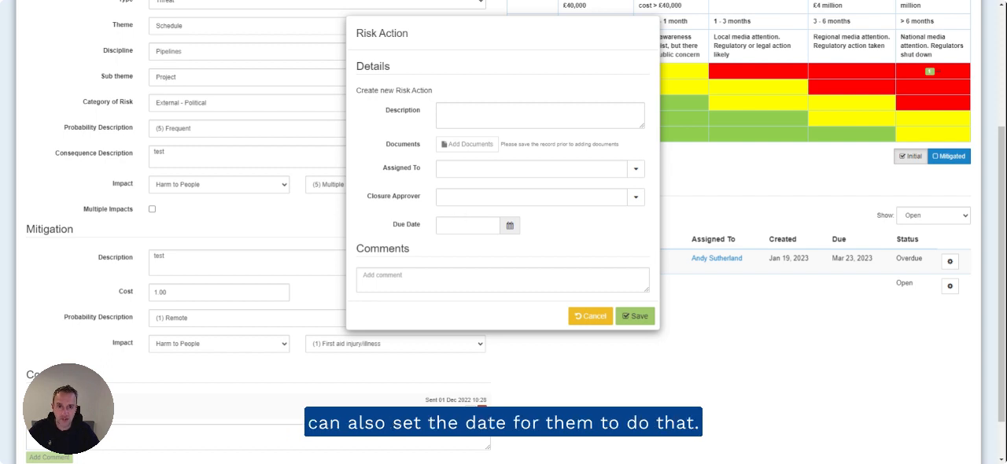
left_click(590, 315)
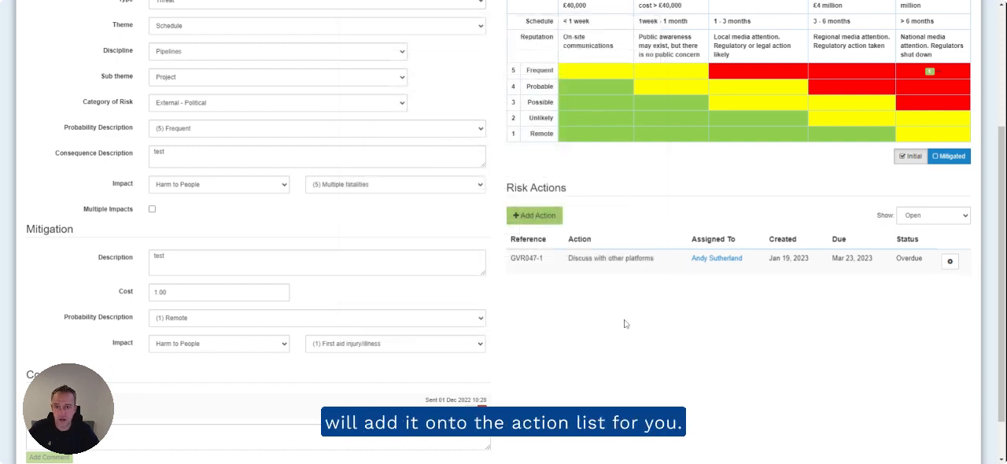
Step: Add the comment "keep updated" to risk GVR047 and save the risk
scroll(625, 323, "down", 1)
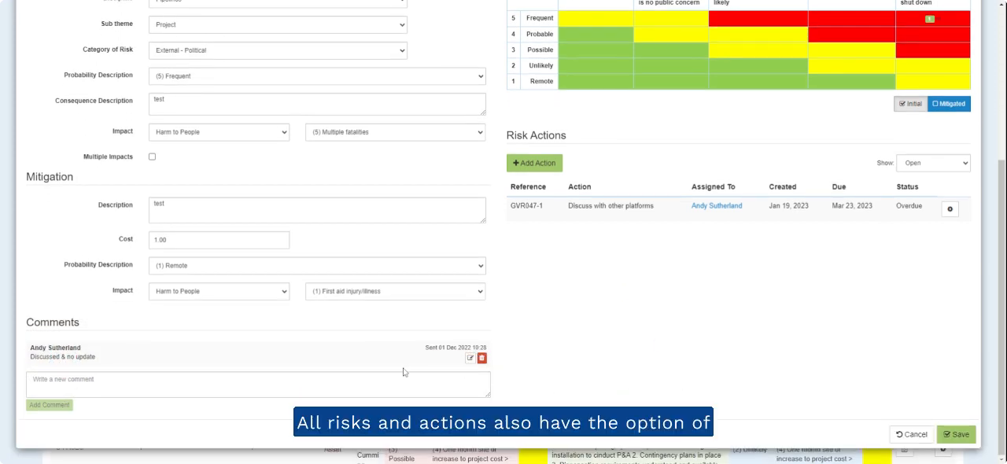
left_click(258, 384)
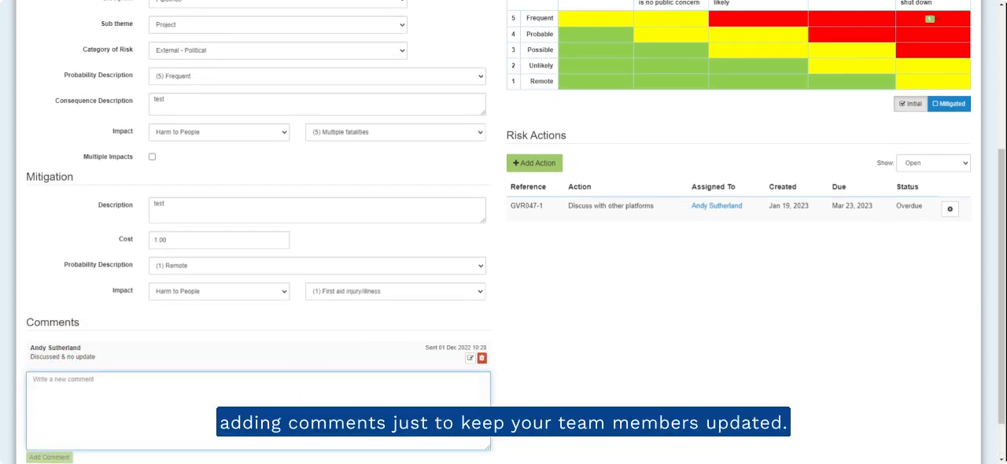
type("keep upd")
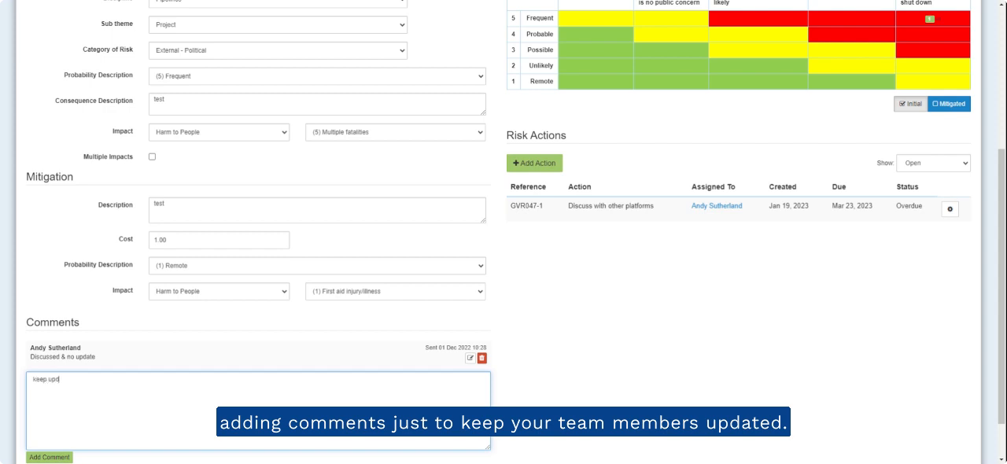
type("ated")
left_click(48, 457)
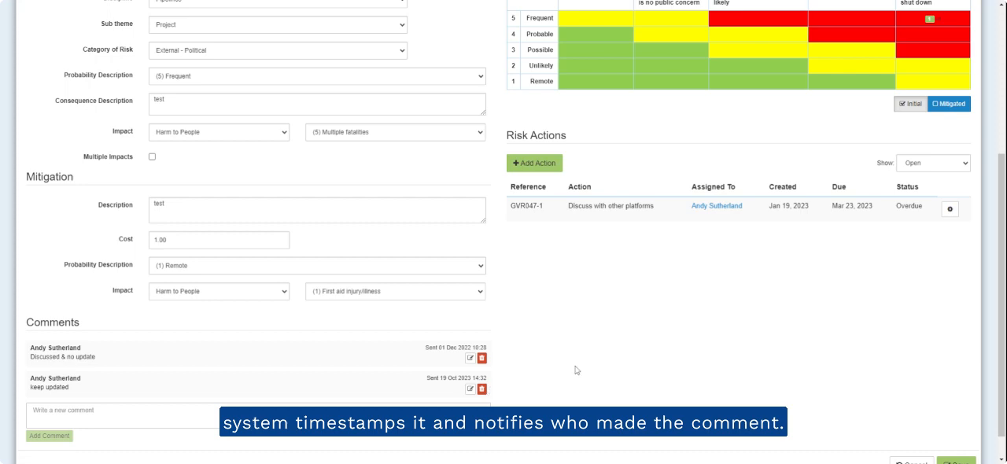
scroll(575, 369, "down", 1)
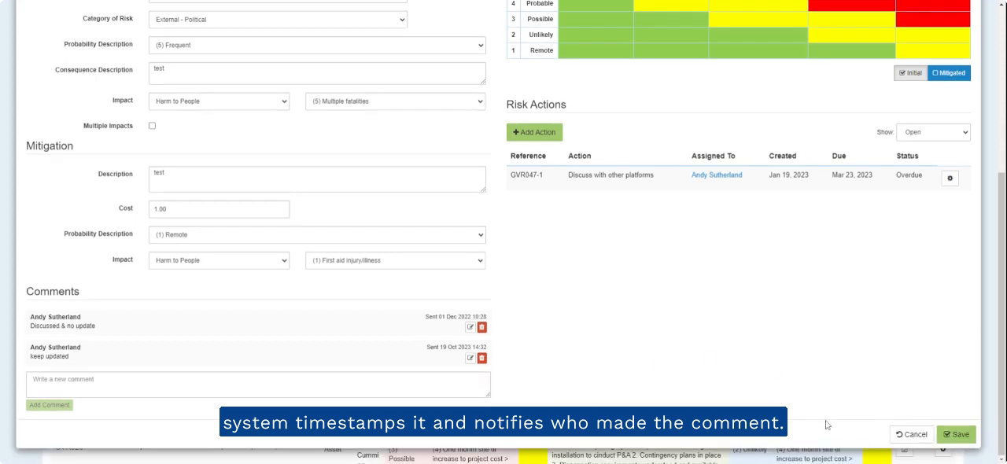
left_click(956, 435)
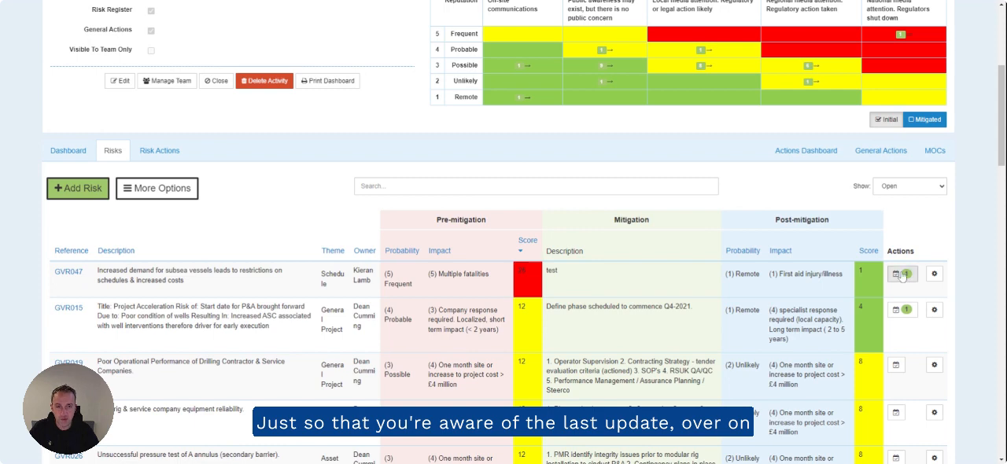
Step: Review the actions attached to risk GVR047 and the list of all risk actions for the activity
left_click(901, 274)
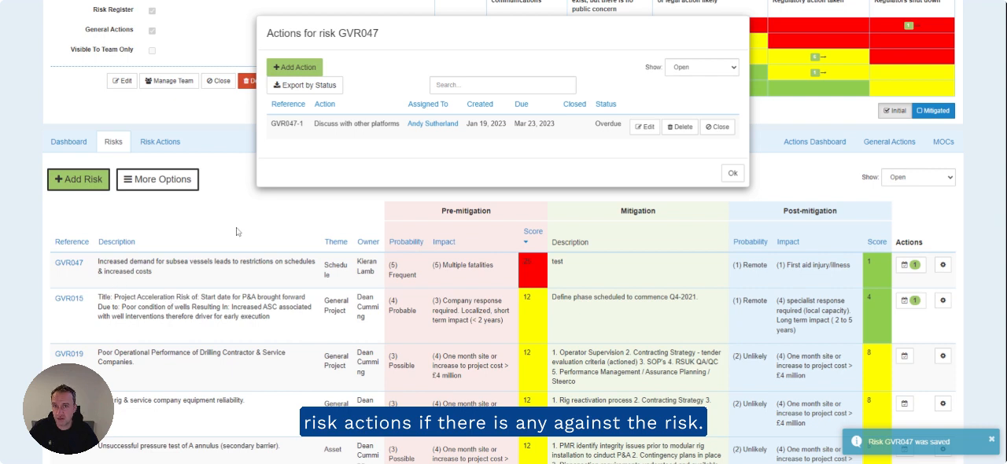
left_click(733, 173)
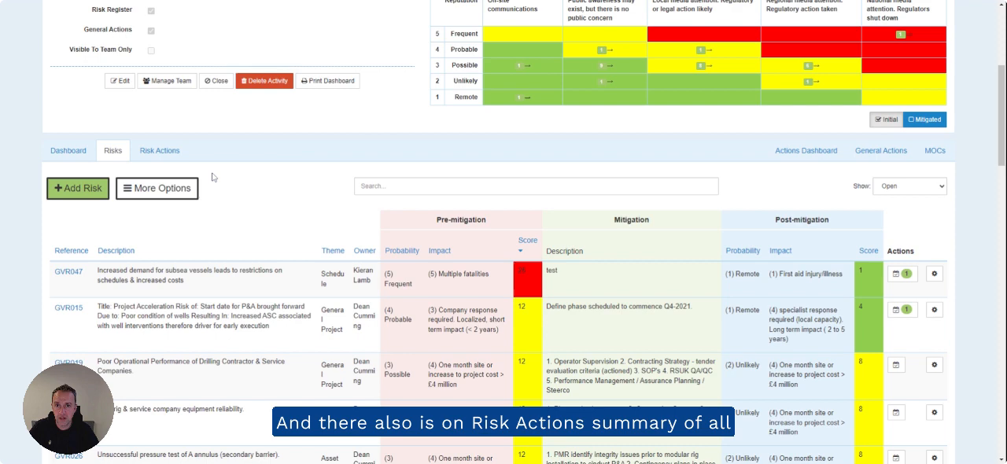
left_click(166, 151)
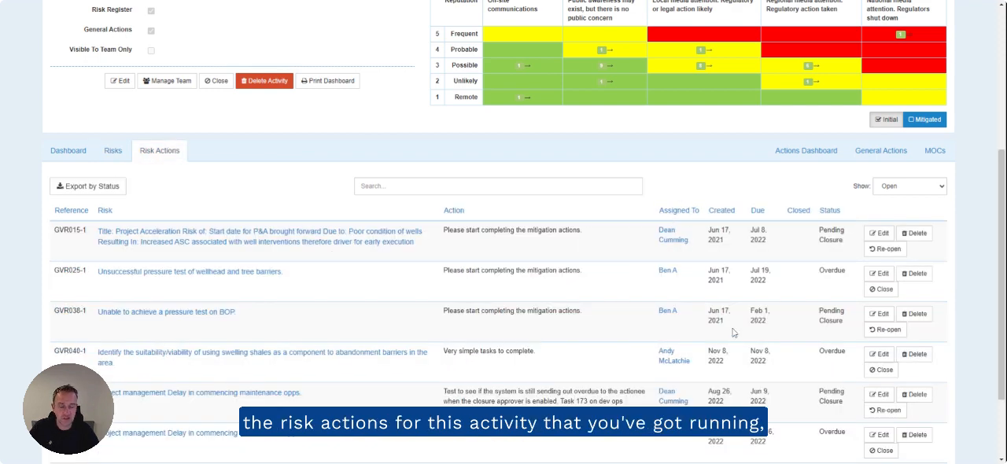
scroll(732, 334, "down", 2)
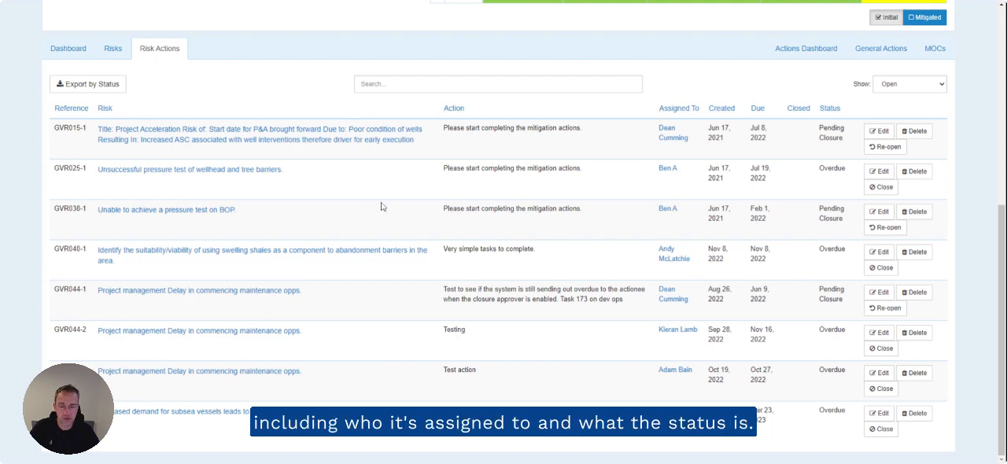
Step: Return to the activity's risk register and switch to its risk dashboard
scroll(383, 207, "up", 3)
left_click(128, 260)
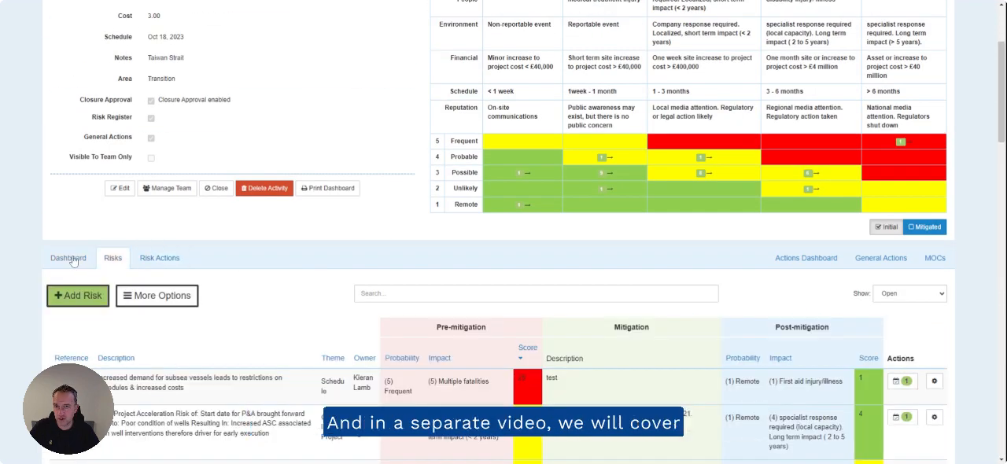
left_click(69, 258)
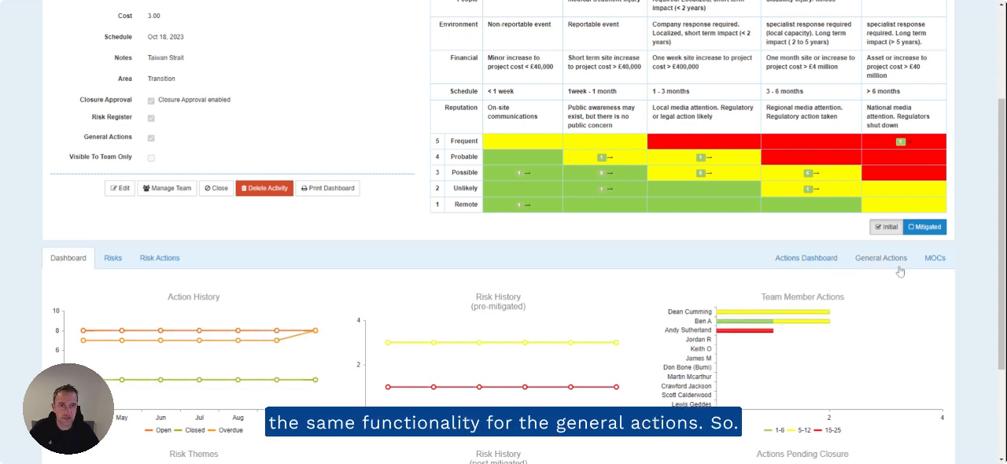